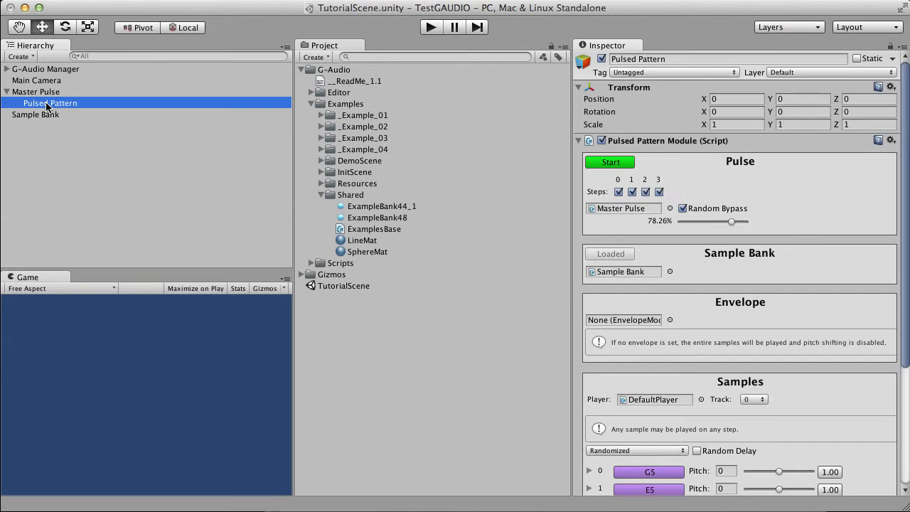
Start the Pulsed Pattern's pulse and look over its sample bank, envelope and samples settings.
click(615, 164)
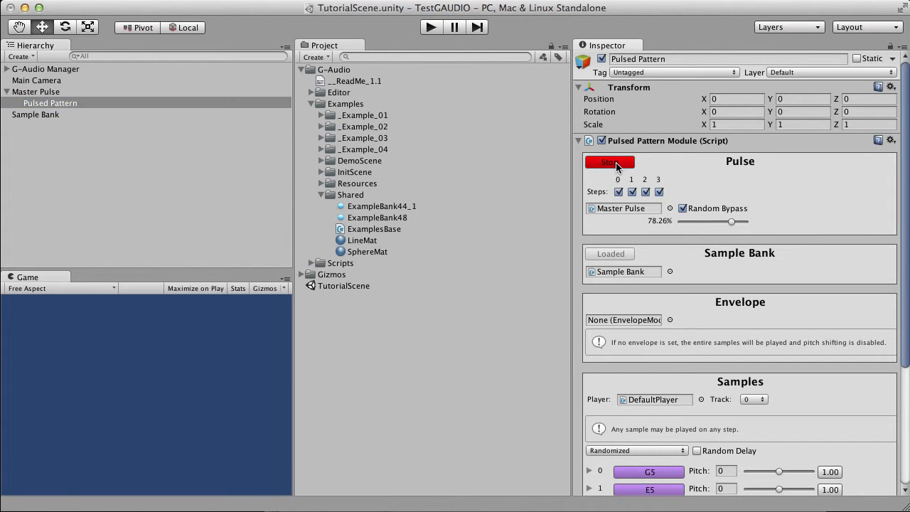
scroll(763, 288, down, 3)
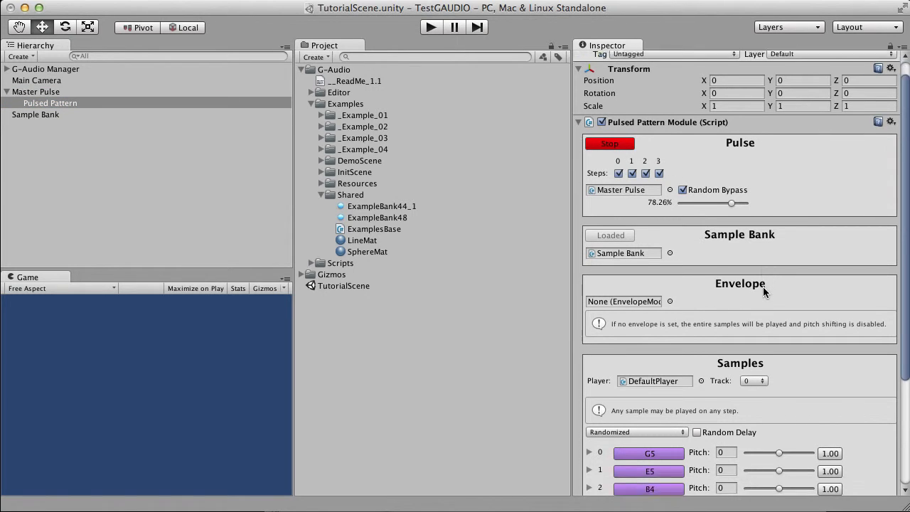
scroll(763, 291, down, 2)
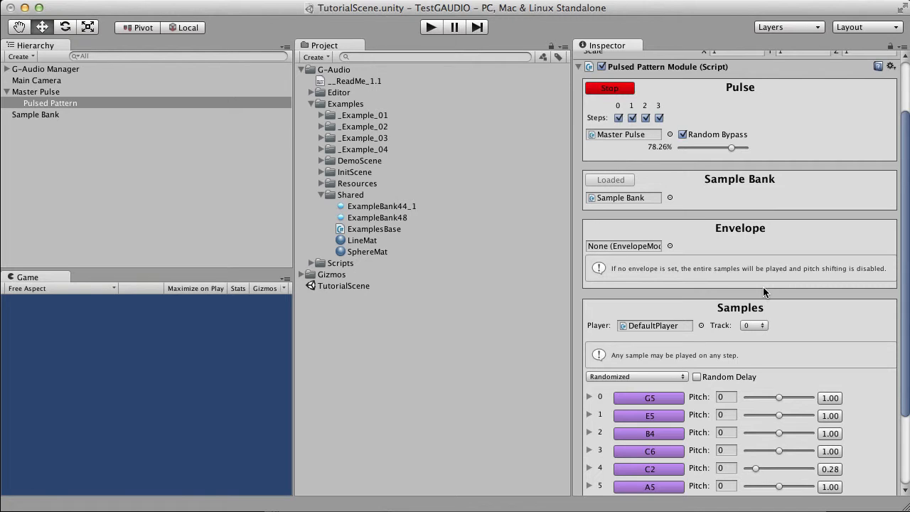
scroll(762, 287, down, 1)
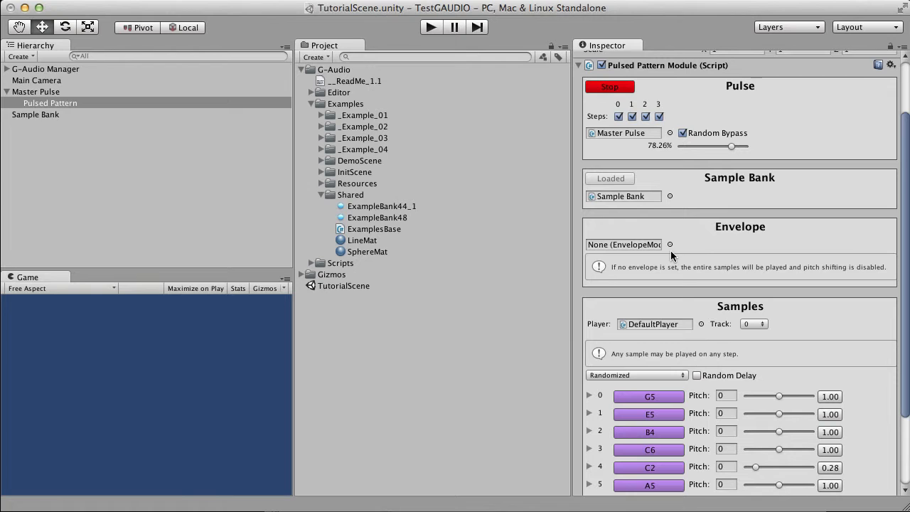
scroll(671, 251, up, 1)
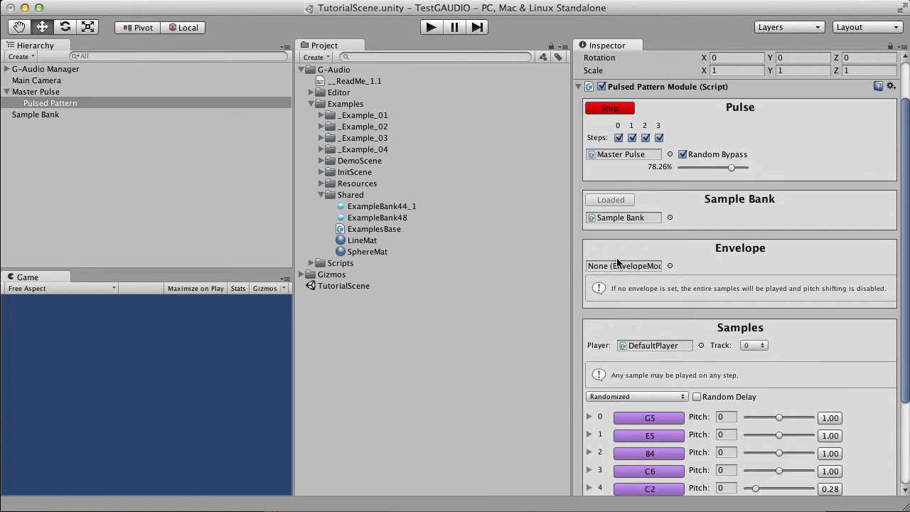
Create a G-Audio Envelope object as a child of Master Pulse.
click(48, 94)
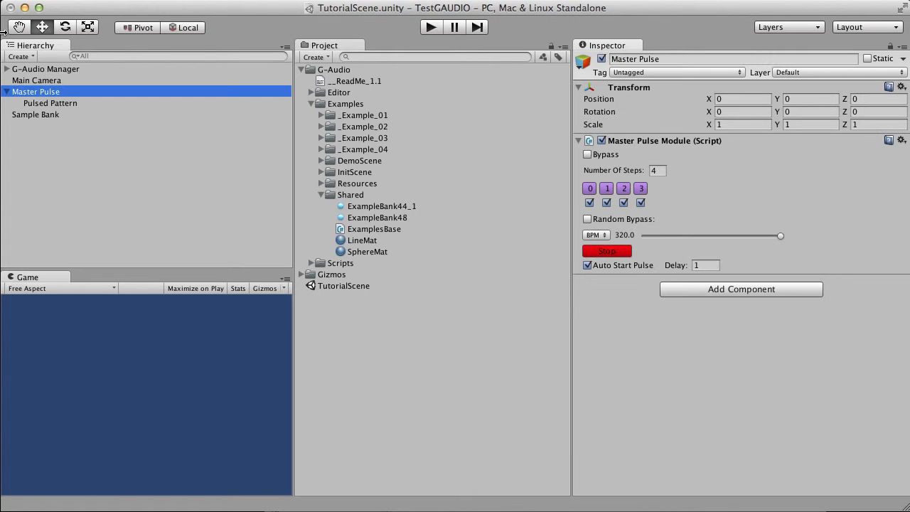
click(19, 57)
mouse_move(96, 381)
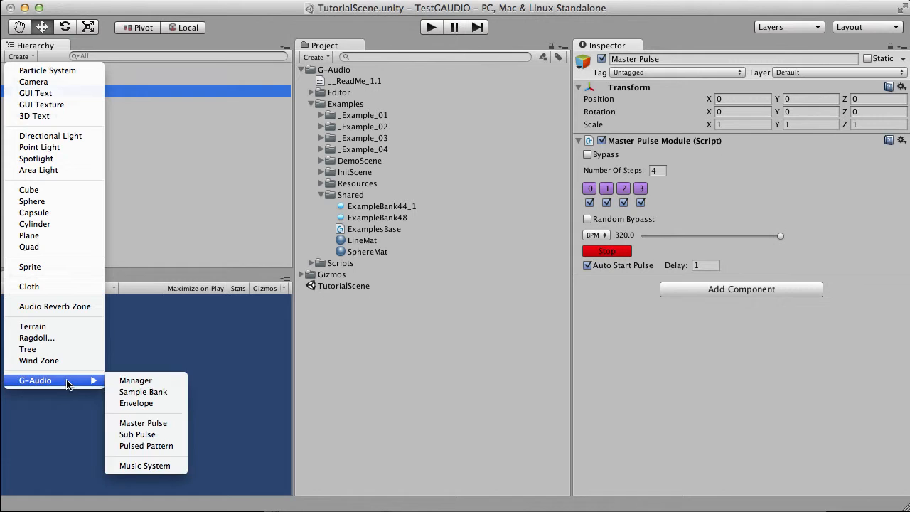
click(155, 404)
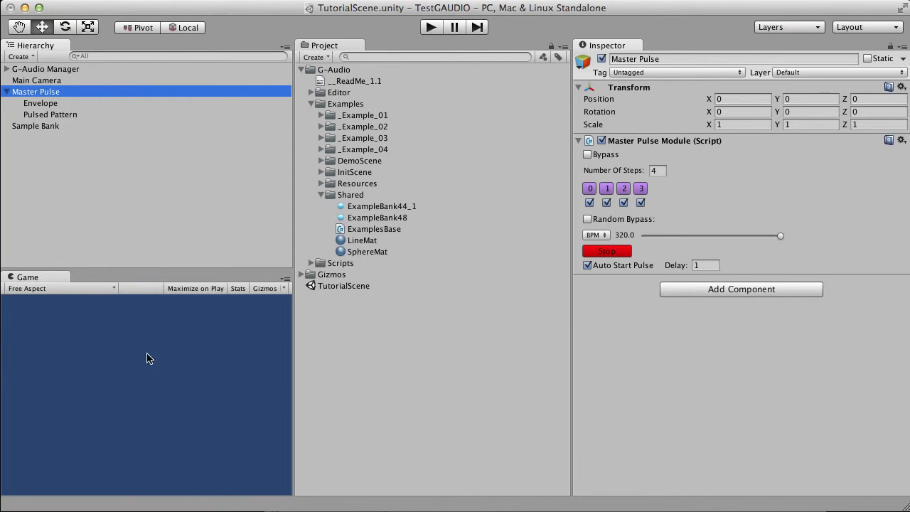
Open the new envelope's editing window and assign the envelope to the Pulsed Pattern's Envelope slot.
click(41, 103)
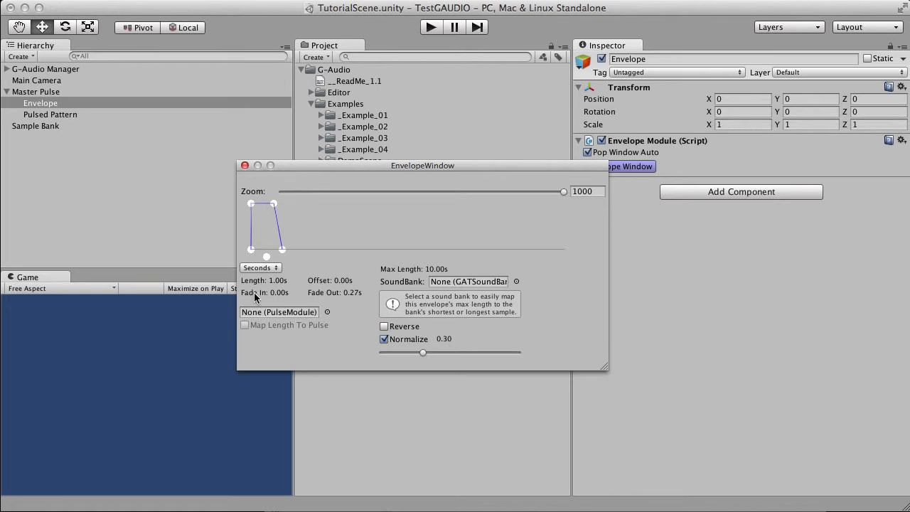
drag(267, 257, 241, 260)
drag(391, 162, 192, 260)
click(57, 114)
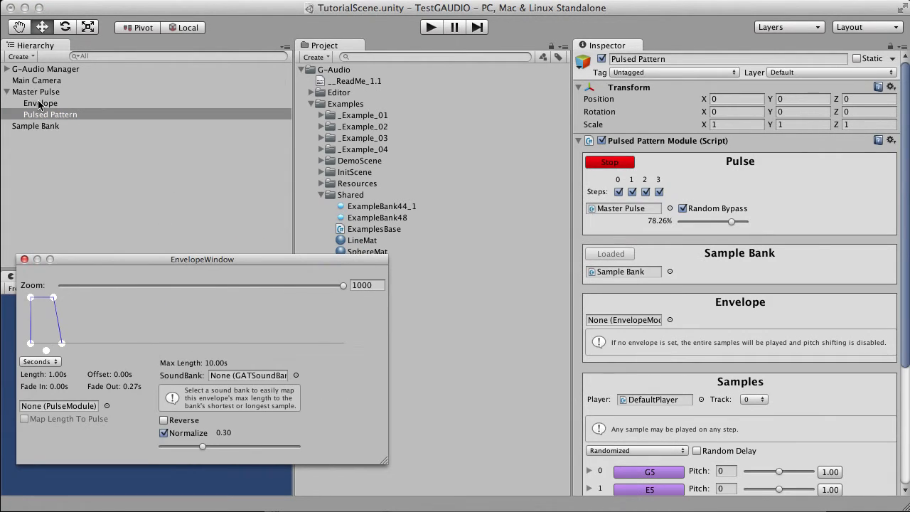
drag(39, 106, 633, 318)
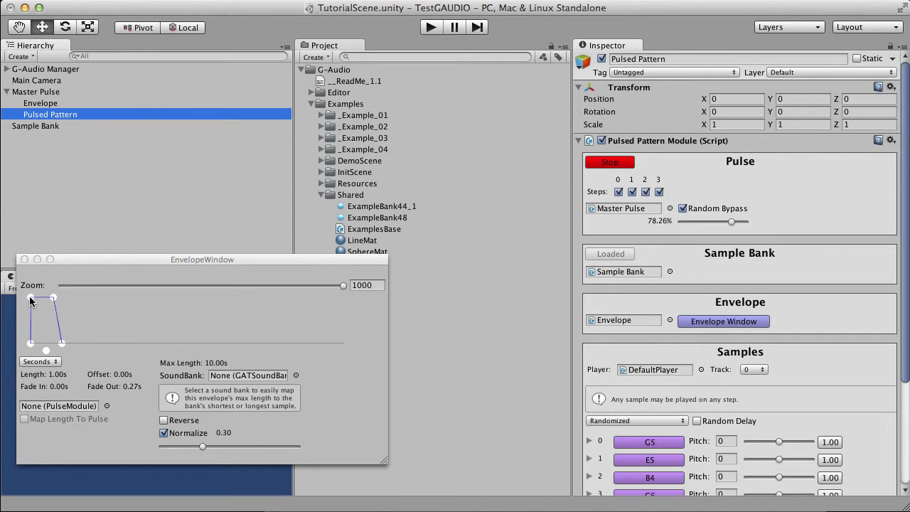
Lengthen the envelope's fade-in to about 0.43 s and shift its offset to about 4.35 s.
drag(29, 297, 44, 303)
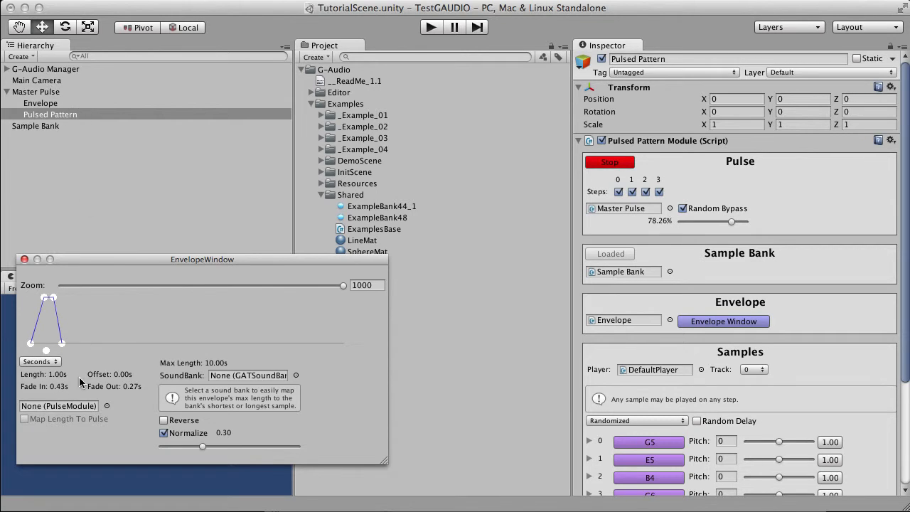
drag(46, 351, 183, 351)
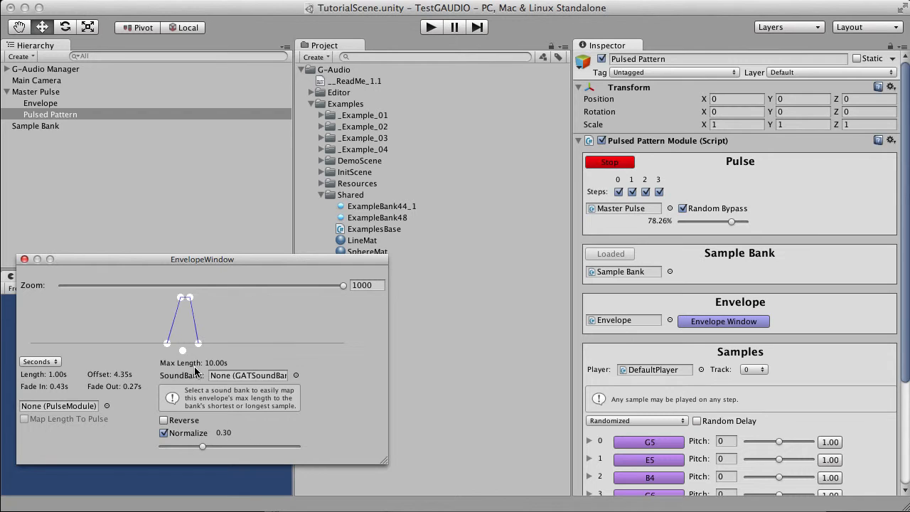
Turn off Random Bypass for the Pulsed Pattern.
click(52, 91)
click(54, 115)
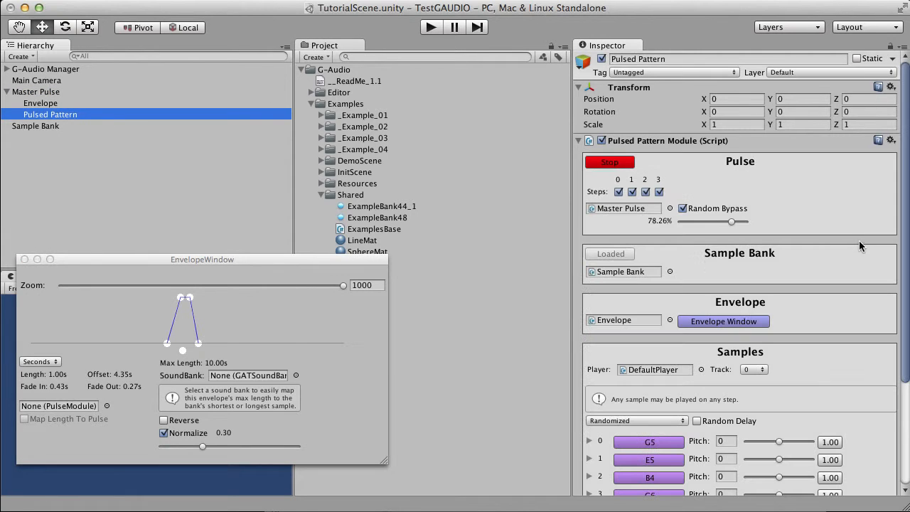
click(682, 208)
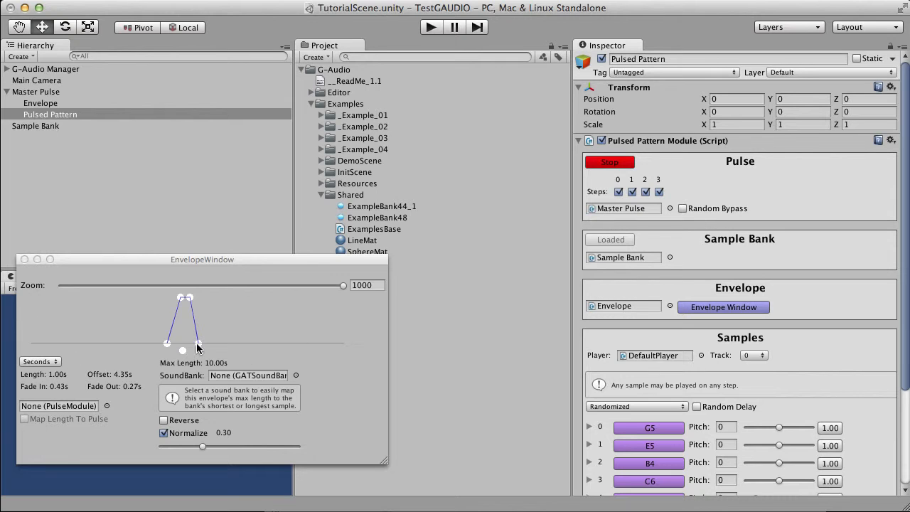
Shorten the envelope to about 0.12 s at an offset of about 4.78 s, with no fade-in and a fade-out of about 0.04 s.
drag(167, 346, 179, 347)
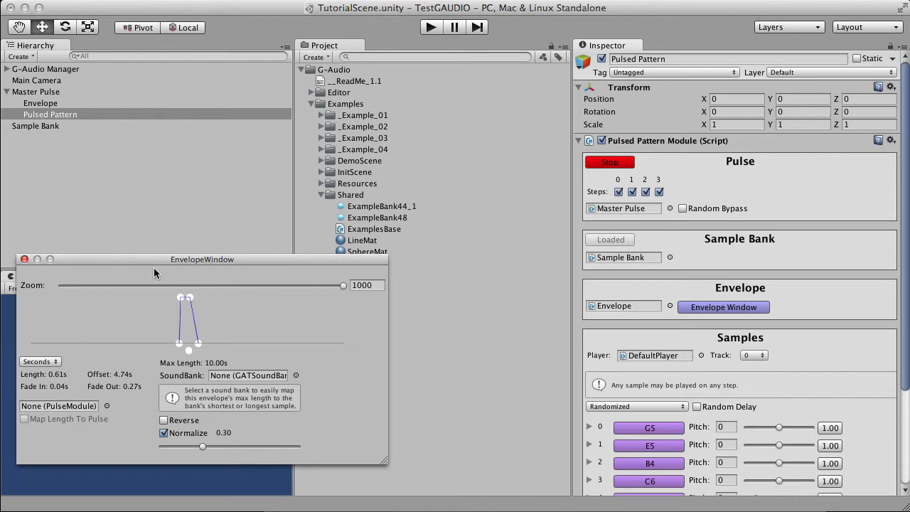
drag(340, 284, 153, 285)
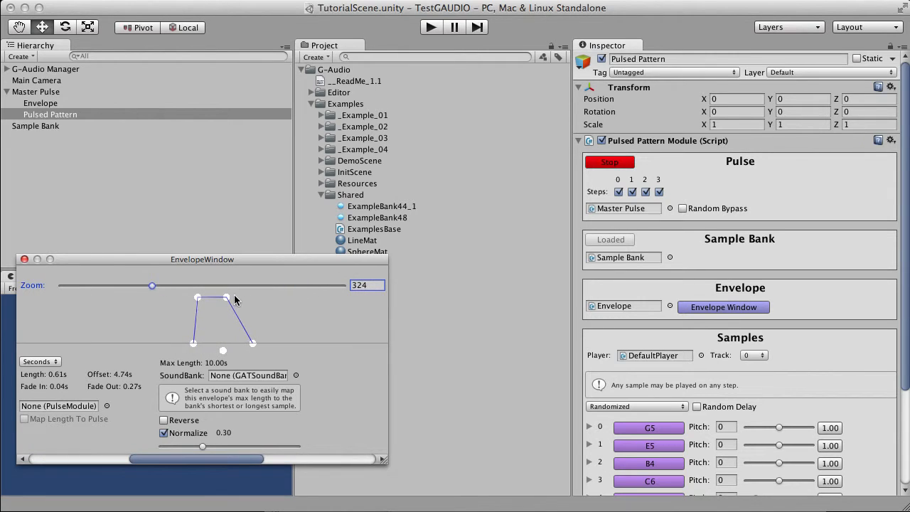
drag(226, 298, 204, 297)
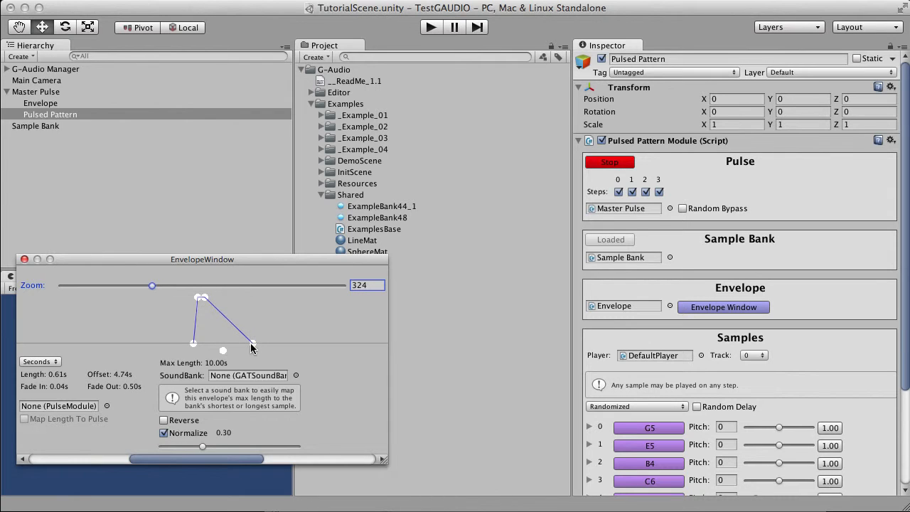
drag(253, 344, 198, 345)
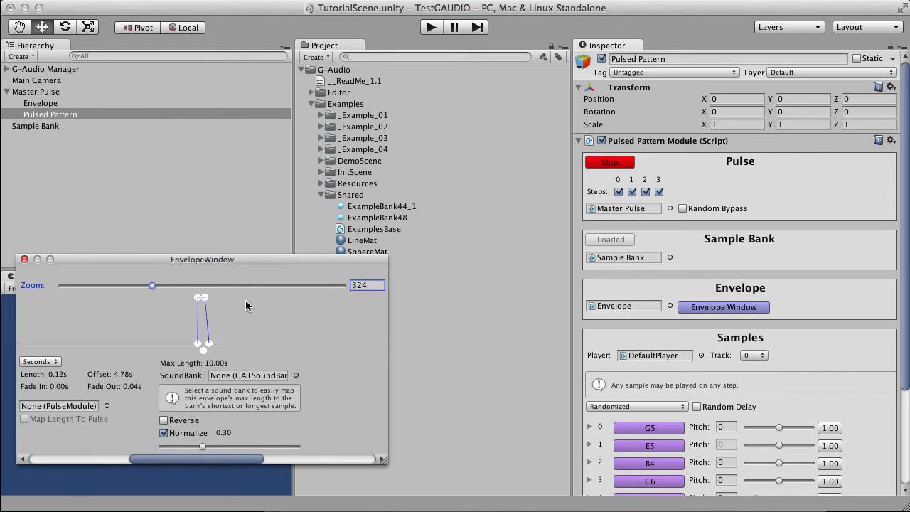
Switch the envelope units to samples, reshape it to a length of about 3,036 with a fade-out of about 2,491, and close its window.
click(36, 363)
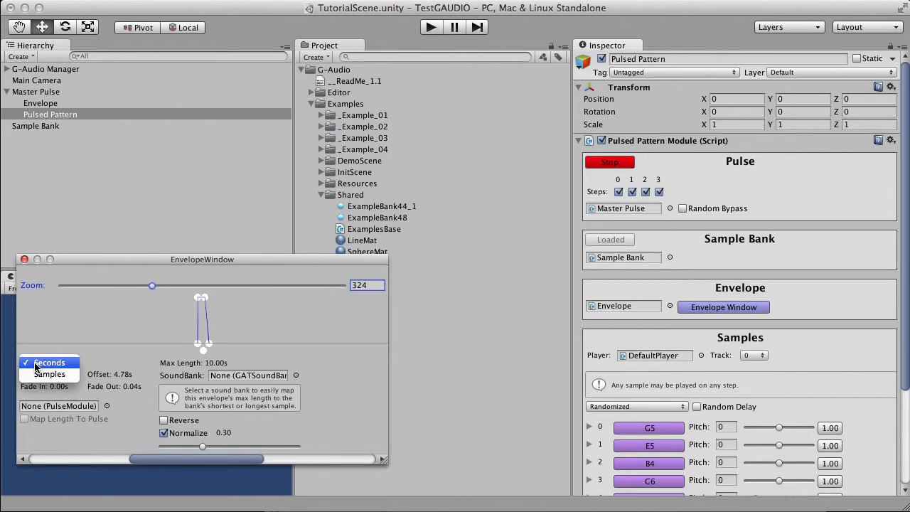
click(43, 374)
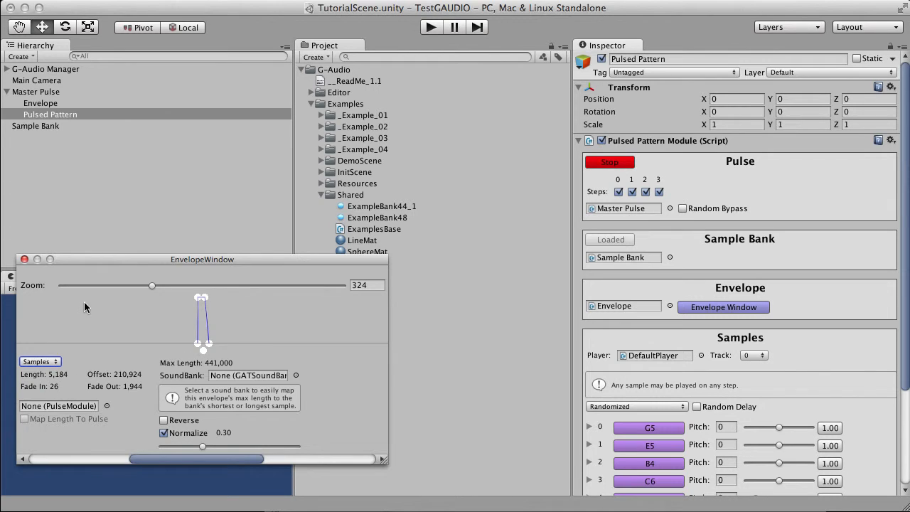
drag(151, 285, 74, 287)
drag(240, 297, 204, 302)
drag(266, 345, 237, 344)
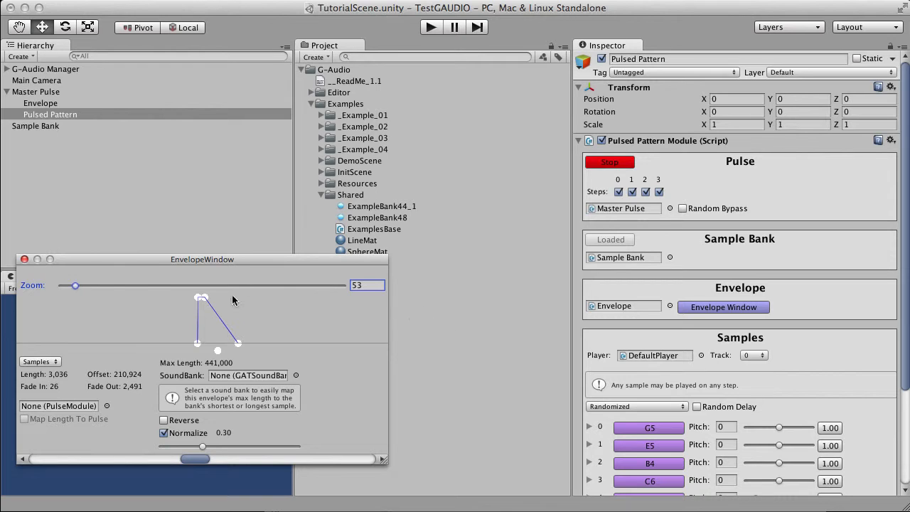
click(24, 260)
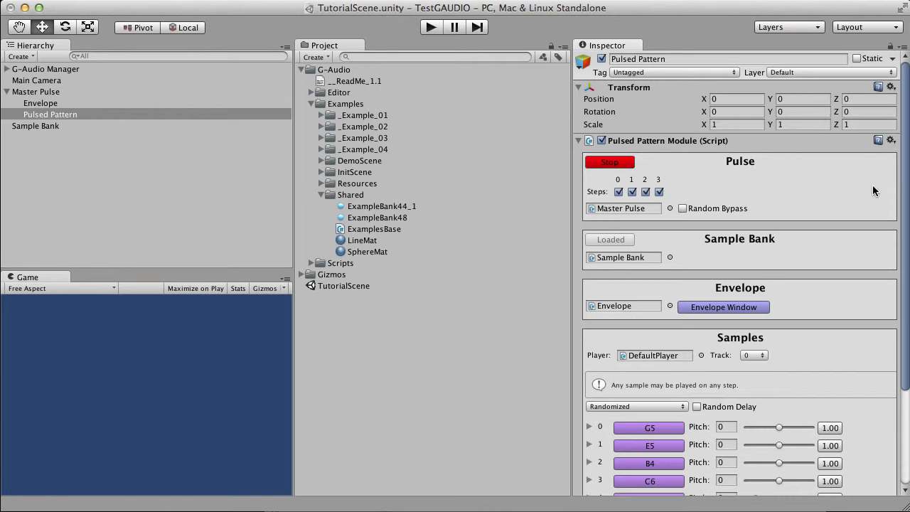
Enable Random Bypass for the Pulsed Pattern and set its chance to about 26.09%.
click(682, 208)
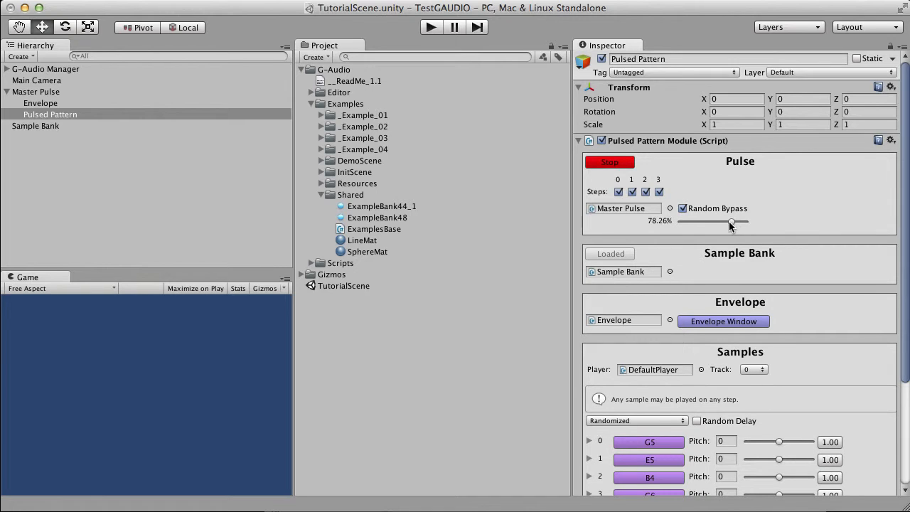
drag(729, 221, 689, 220)
Set the pitch shift of samples G5 and E5 to -12, B4 to 12 and C6 to -7.
scroll(850, 330, down, 2)
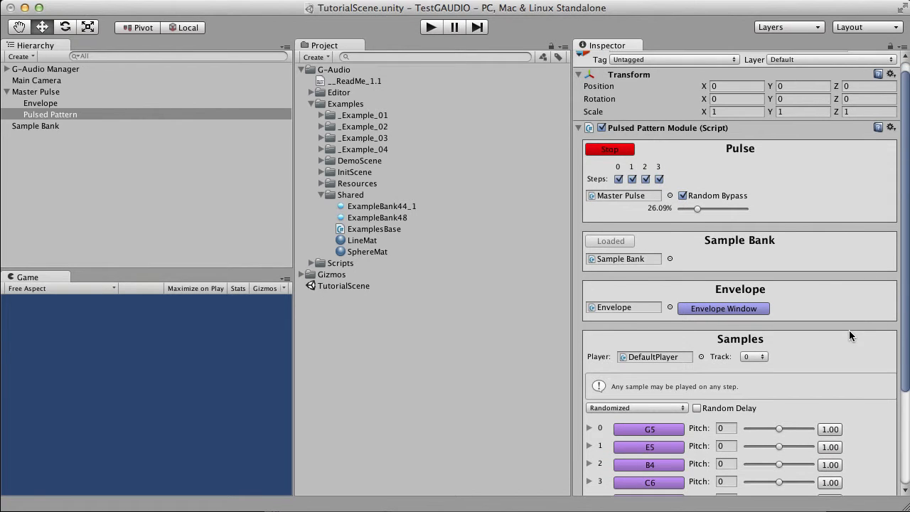
scroll(850, 330, down, 2)
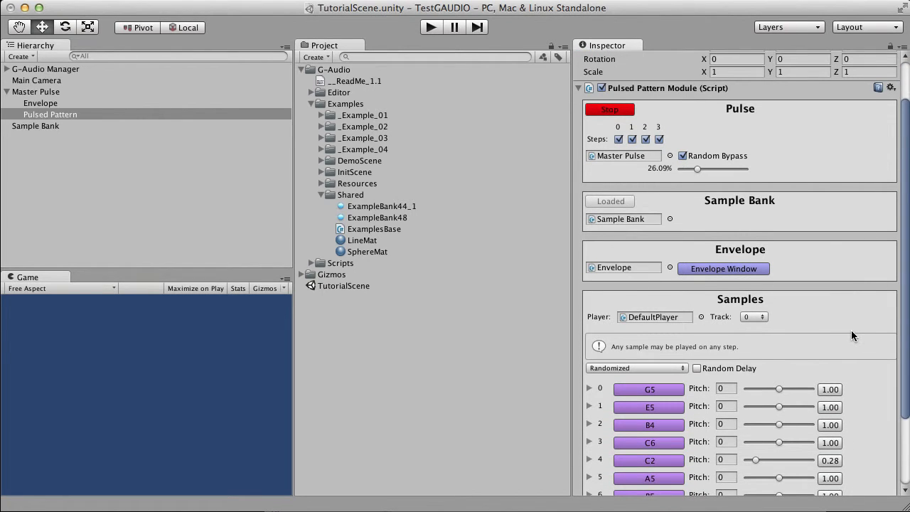
scroll(851, 330, down, 1)
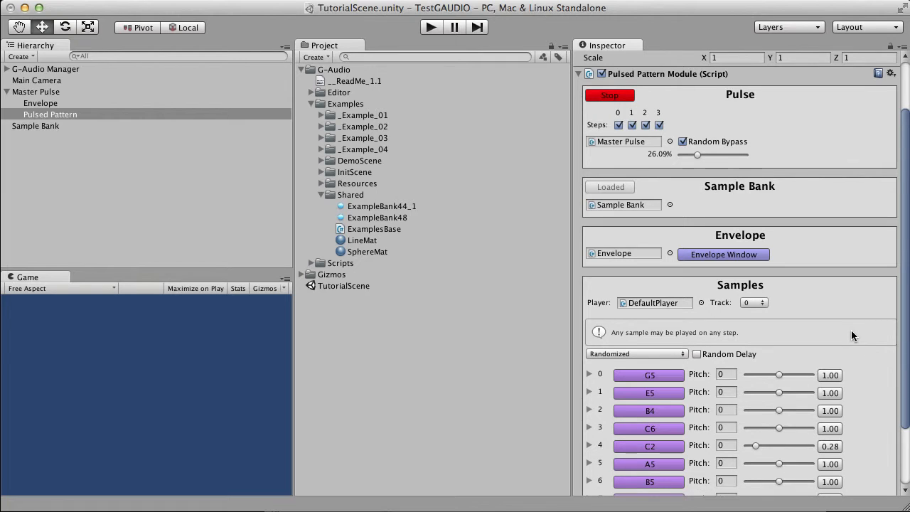
scroll(851, 330, down, 1)
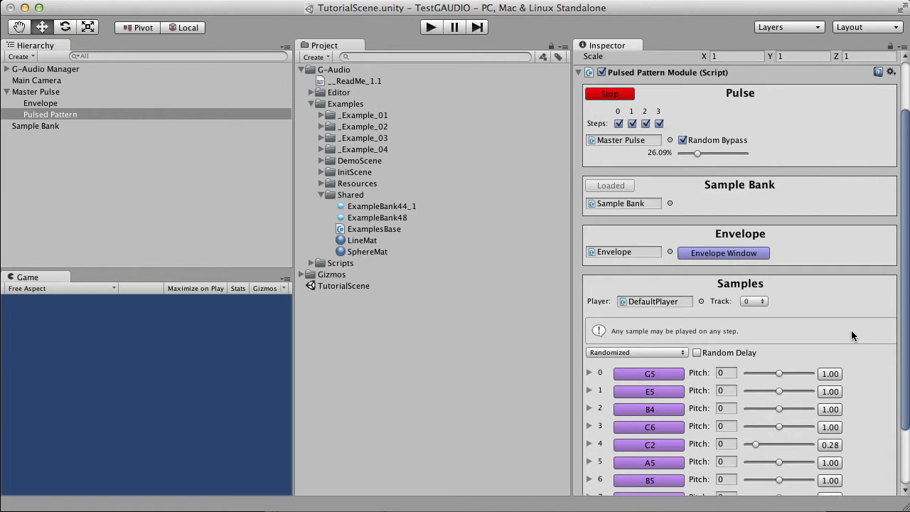
scroll(851, 330, down, 2)
scroll(851, 330, up, 2)
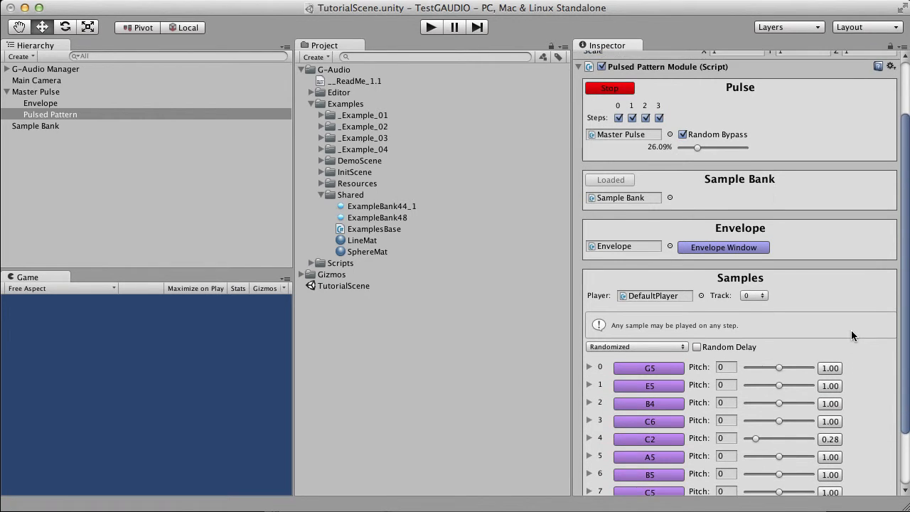
scroll(850, 330, up, 1)
scroll(851, 330, down, 1)
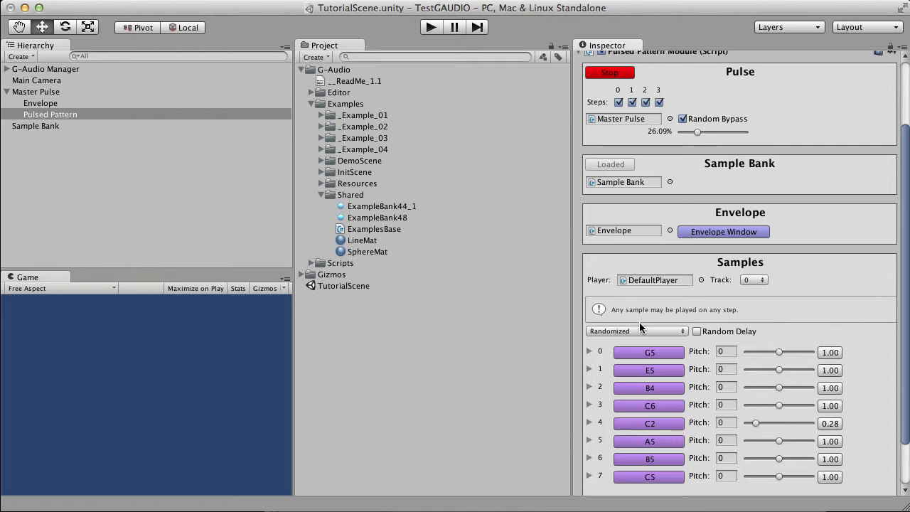
click(725, 352)
text(-12)
click(726, 368)
click(723, 387)
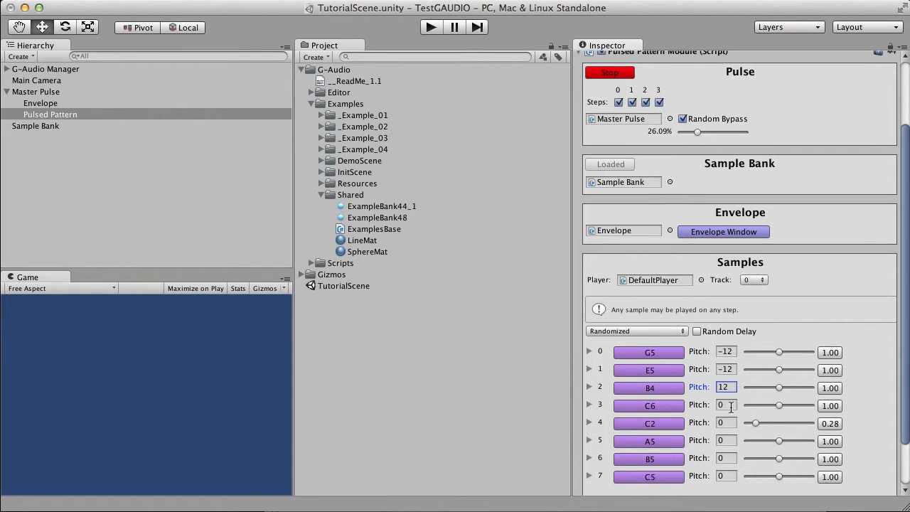
click(691, 405)
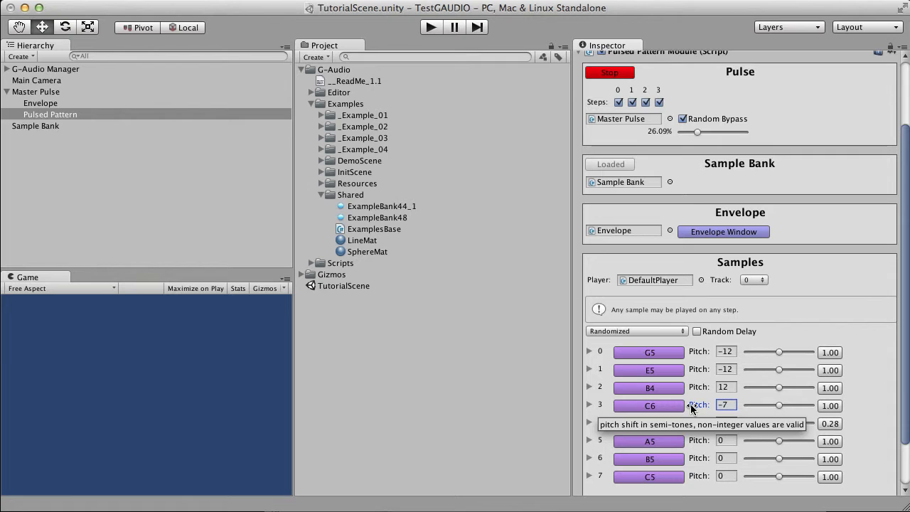
Set the pitch shift of samples C5 to 12, C2 to -7 and B5 to 7, and also adjust A5's pitch.
click(694, 475)
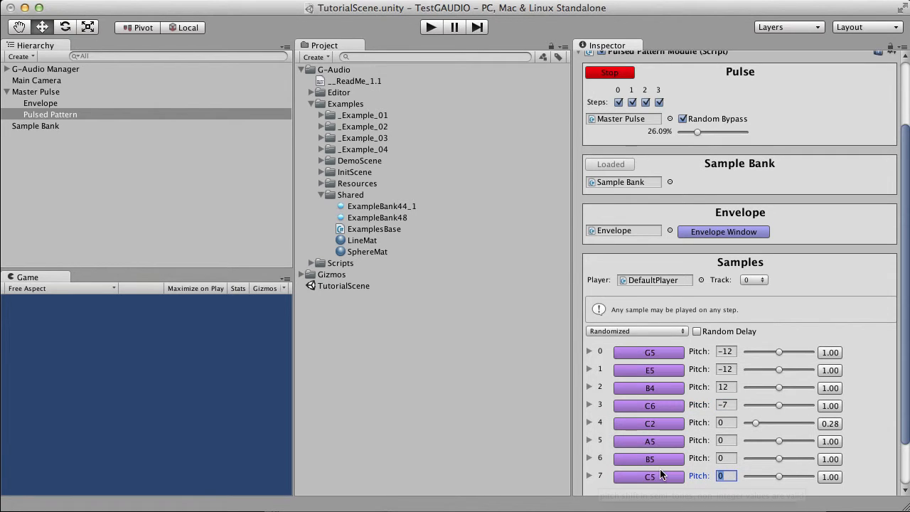
text(12)
click(725, 423)
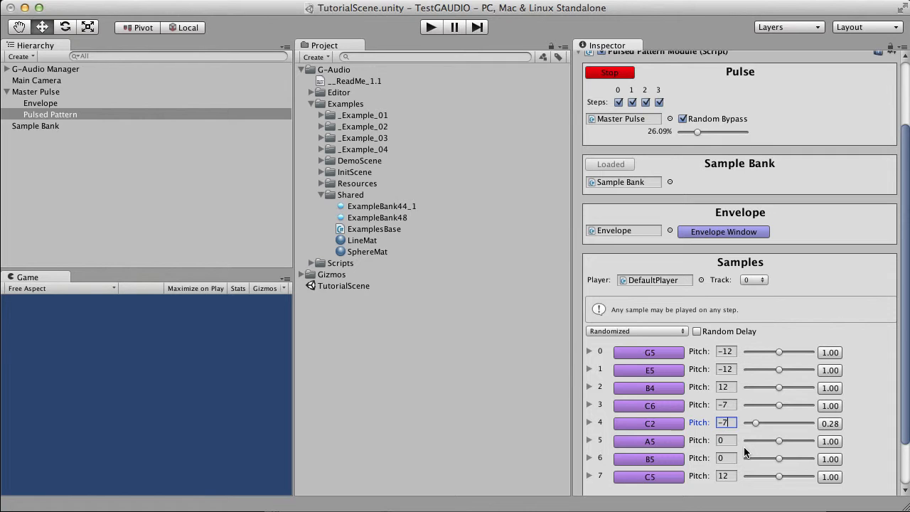
click(725, 440)
click(728, 458)
text(7)
Open the envelope for editing and bypass the Low Pass filter on Track 0 of the DefaultPlayer.
click(42, 104)
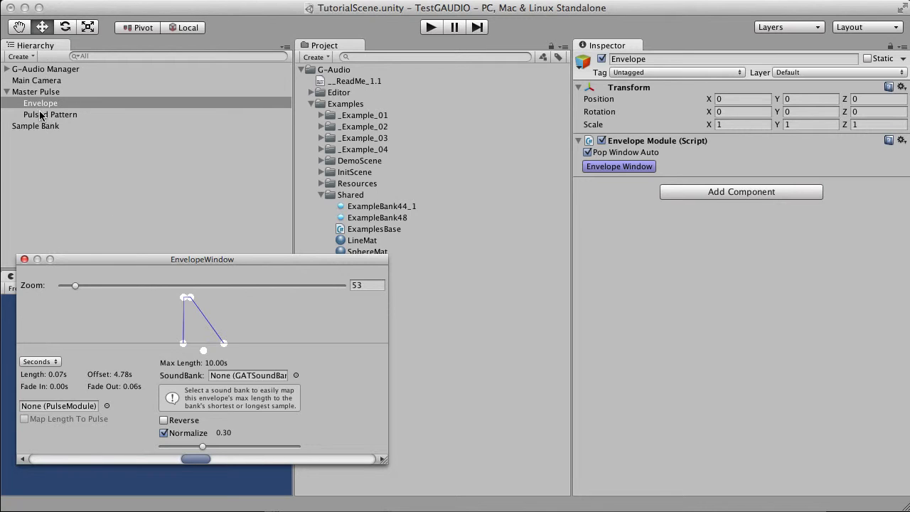
click(45, 69)
click(10, 69)
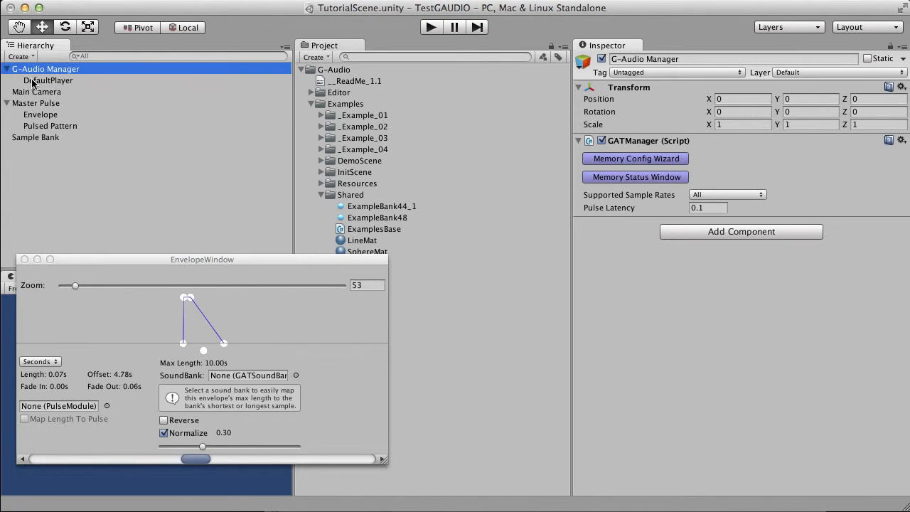
click(33, 80)
scroll(700, 480, down, 2)
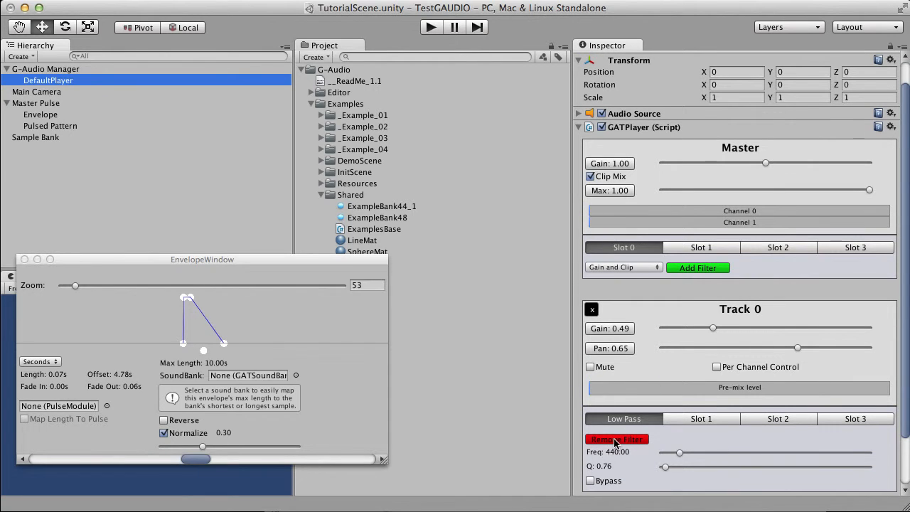
click(590, 481)
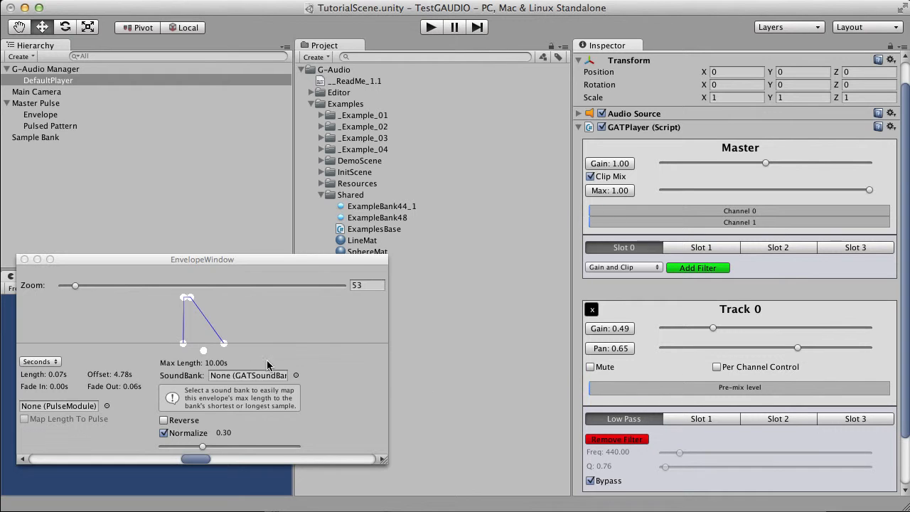
Move the envelope to an offset of 0.00 s and lengthen it to about 0.44 s.
drag(71, 285, 152, 285)
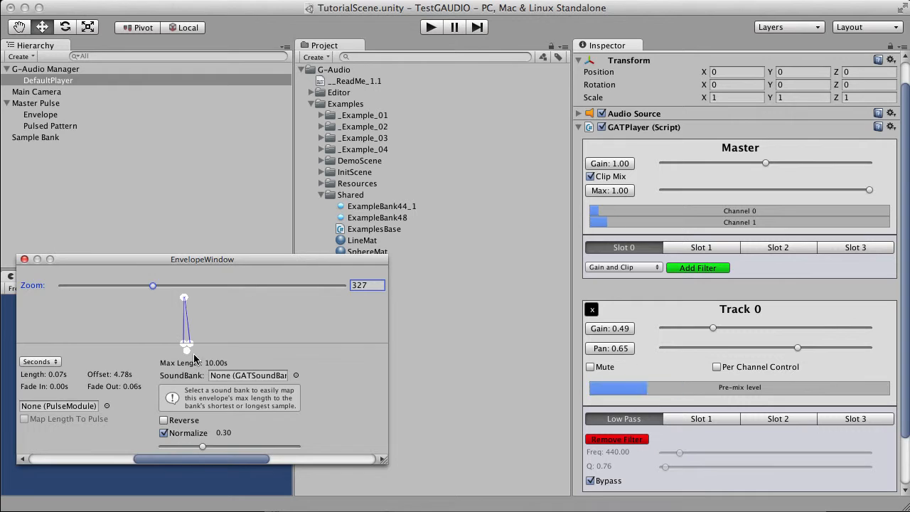
drag(184, 355, 42, 349)
drag(147, 288, 238, 285)
drag(160, 459, 2, 453)
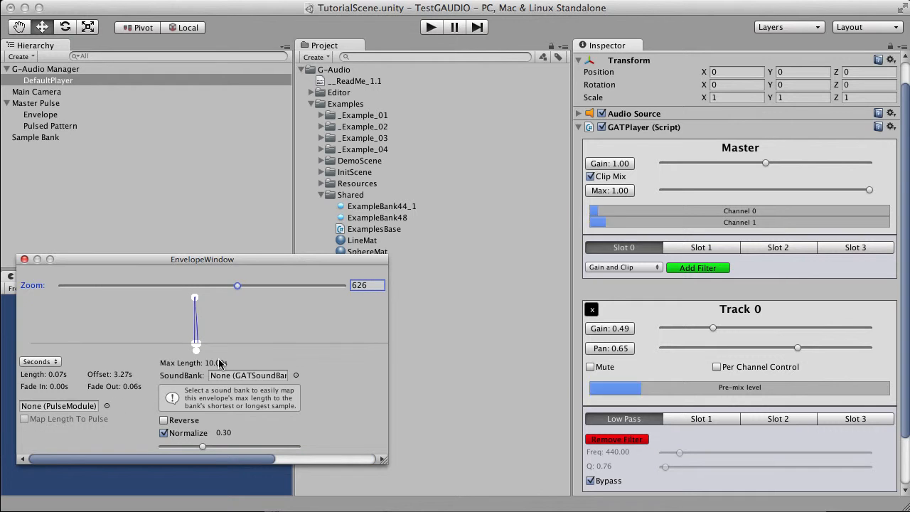
drag(196, 354, 54, 342)
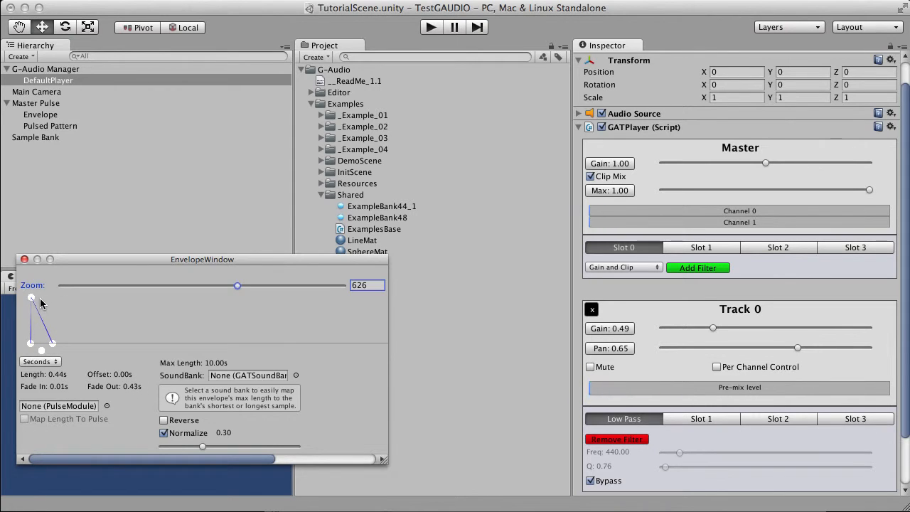
Reshape the envelope to a fade-in of 0.00 s and a fade-out of about 0.10 s.
drag(33, 303, 44, 304)
drag(236, 285, 99, 285)
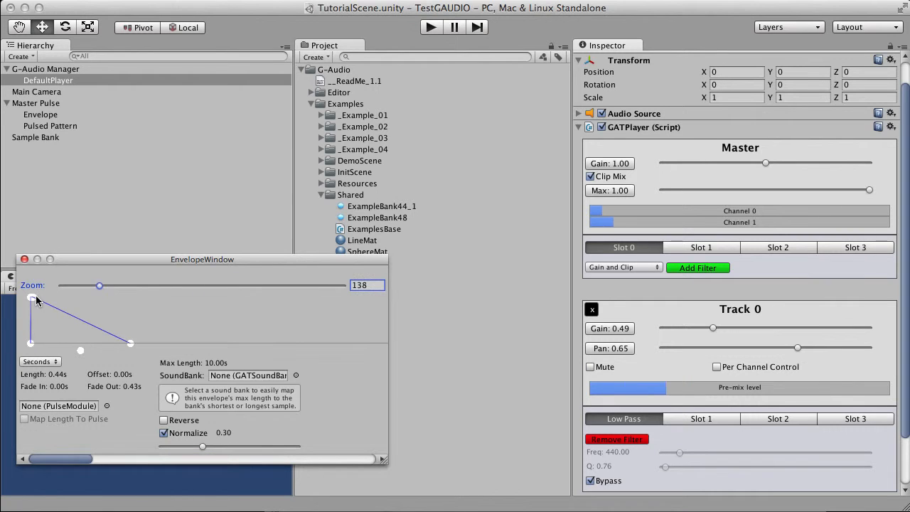
drag(35, 301, 110, 306)
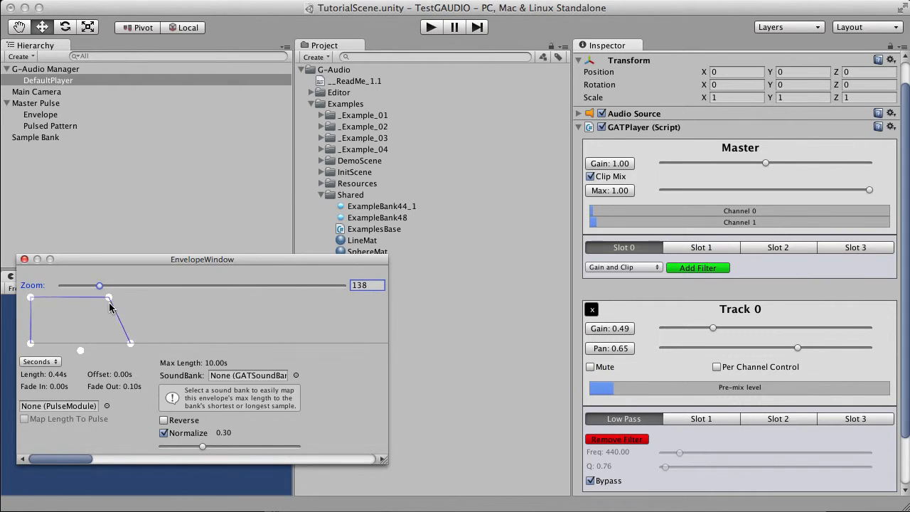
Reset the pitch shift of the Pulsed Pattern's samples G5, E5, B4 and C6 to 0.
click(63, 125)
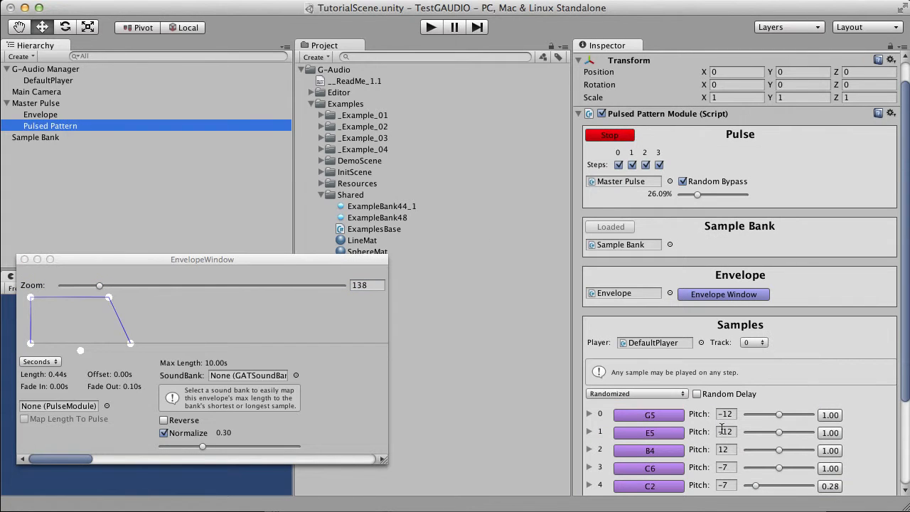
click(726, 414)
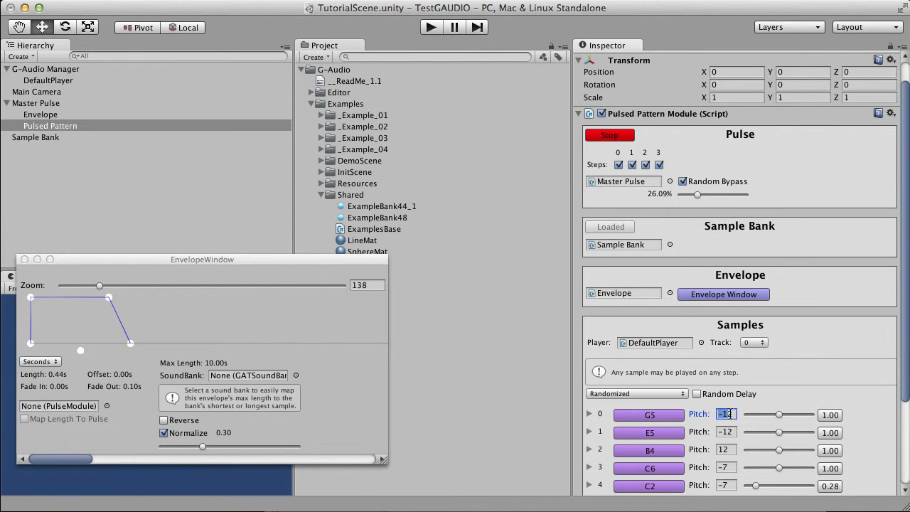
text(0)
click(732, 432)
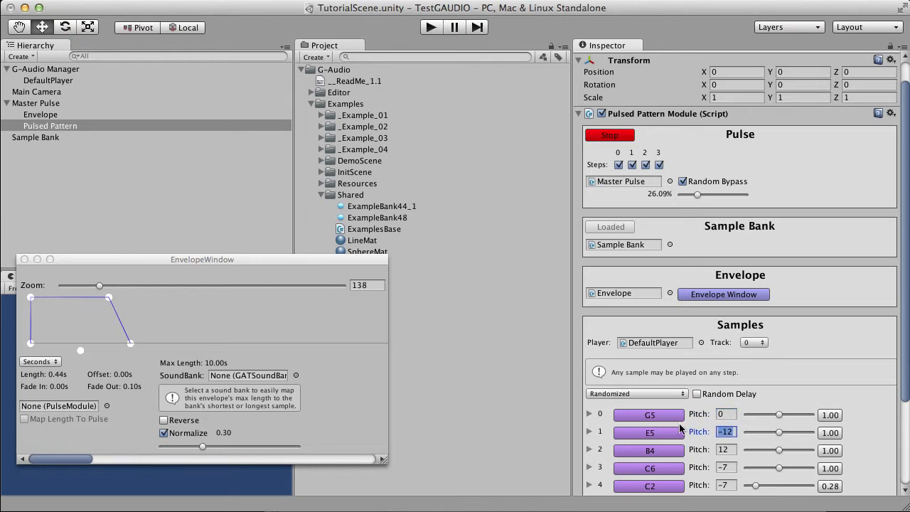
text(0)
click(732, 451)
text(0)
click(732, 468)
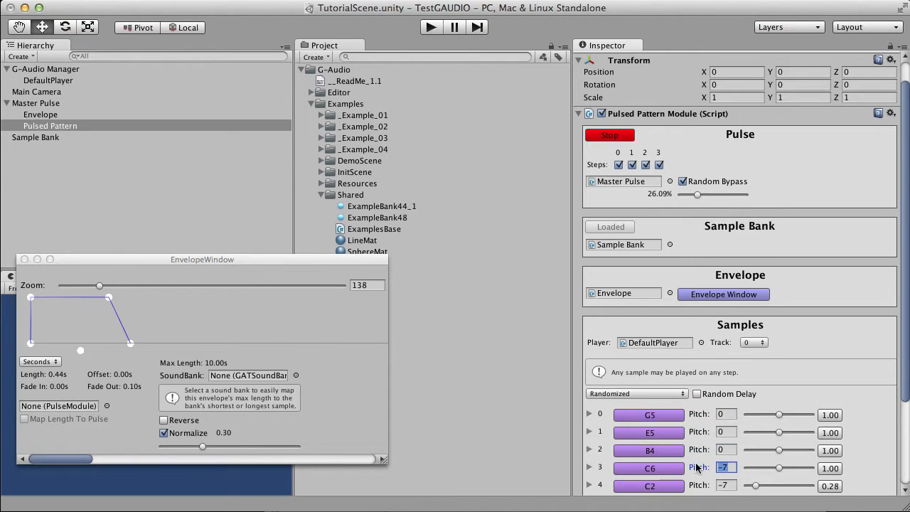
text(0)
Reset the pitch shift of samples C2, A5, B5 and C5 to 0.
click(732, 487)
scroll(724, 451, down, 3)
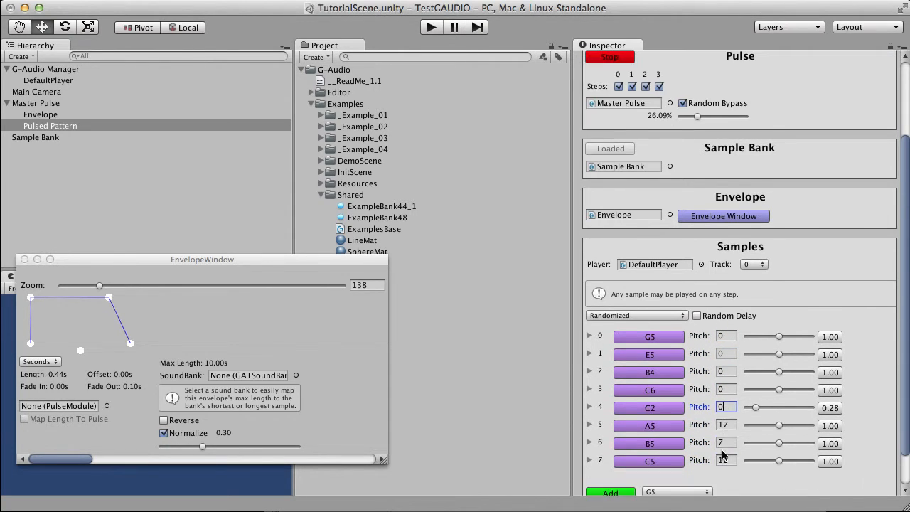
text(0)
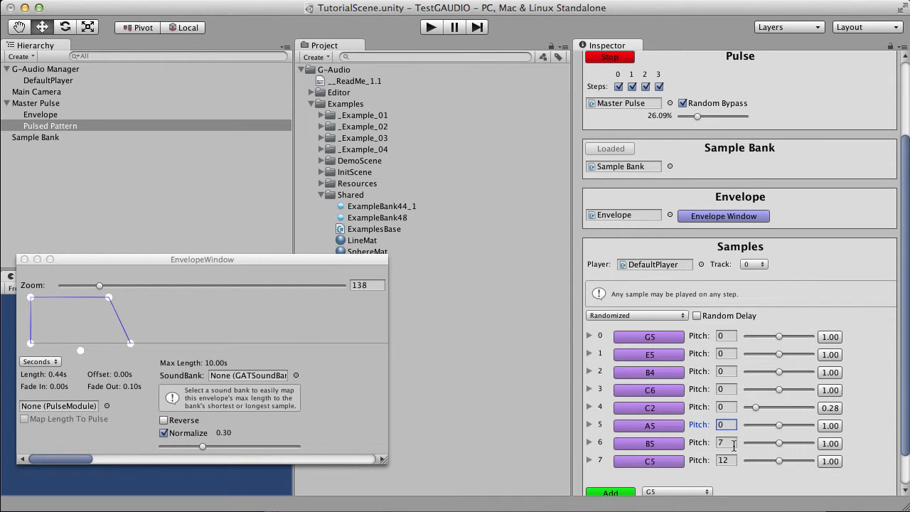
click(731, 443)
text(0)
click(727, 461)
text(0)
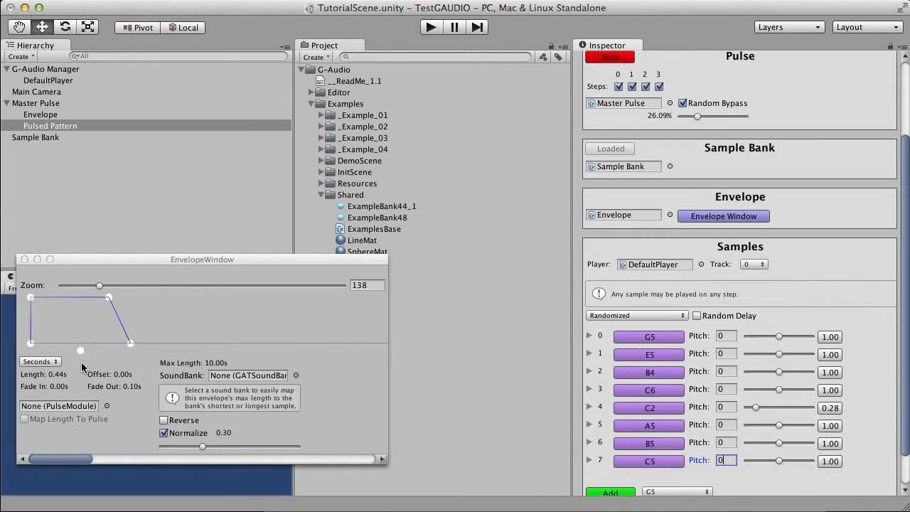
Set the Pulsed Pattern's envelope to None and close the envelope window.
click(670, 216)
double_click(304, 325)
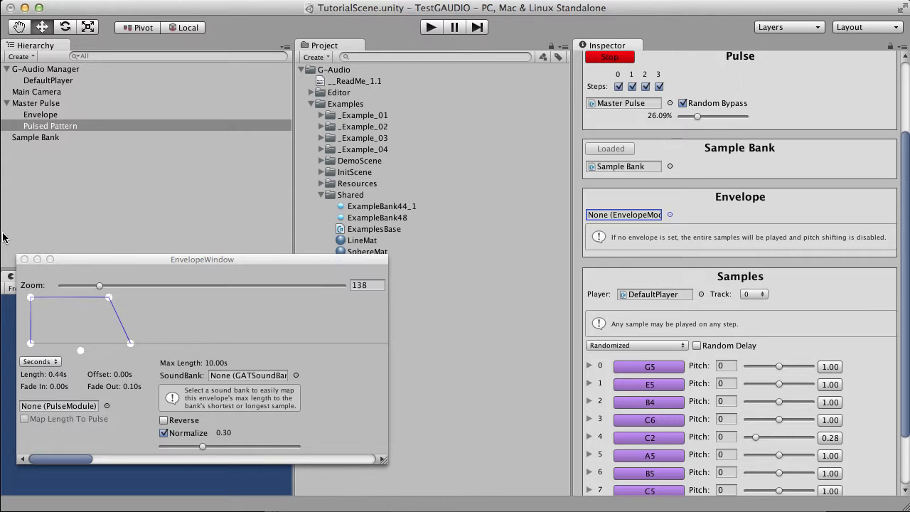
click(24, 260)
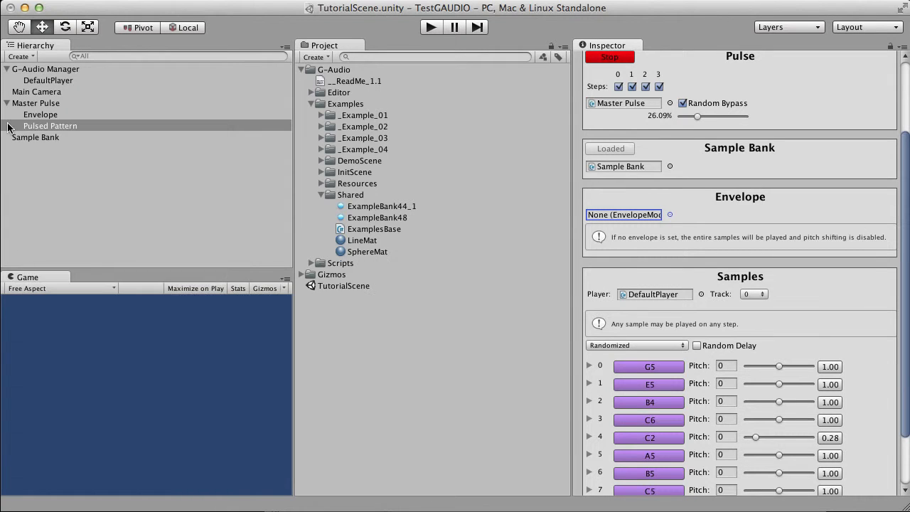
Lower the gain of the DefaultPlayer's Track 0 to 0.00.
click(46, 80)
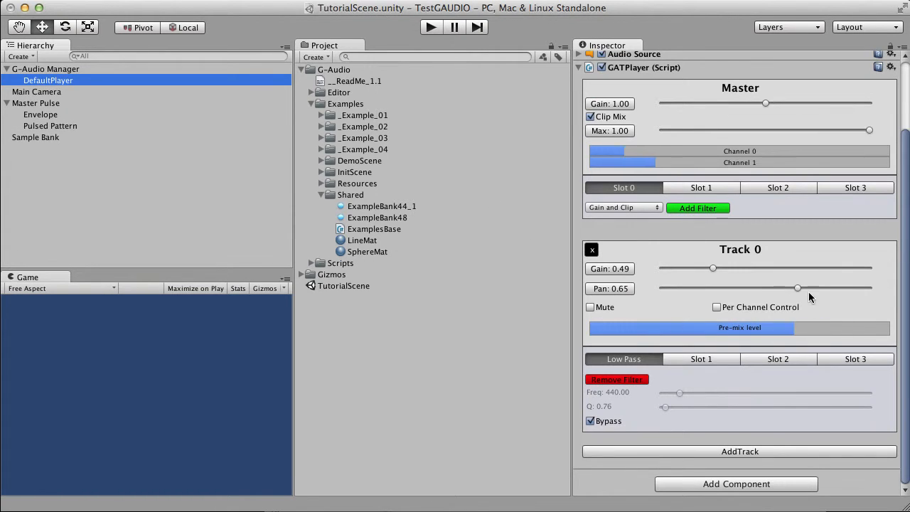
drag(711, 268, 656, 273)
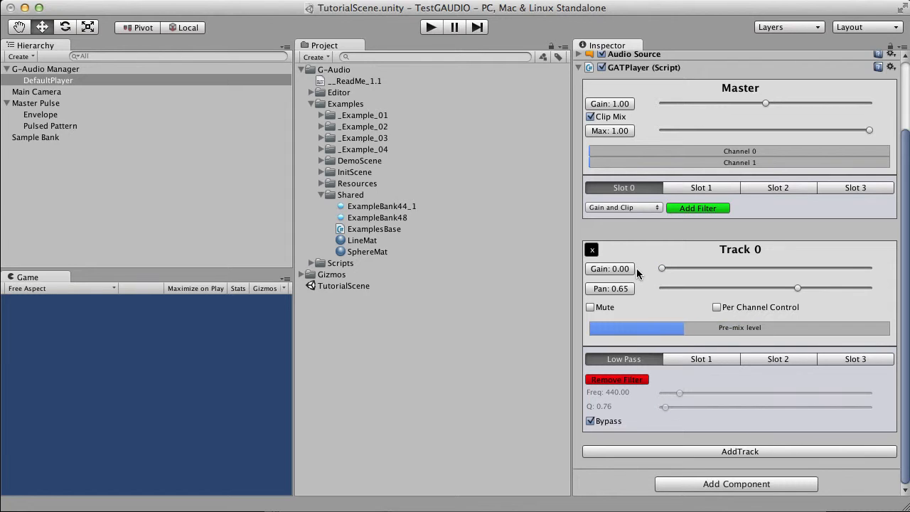